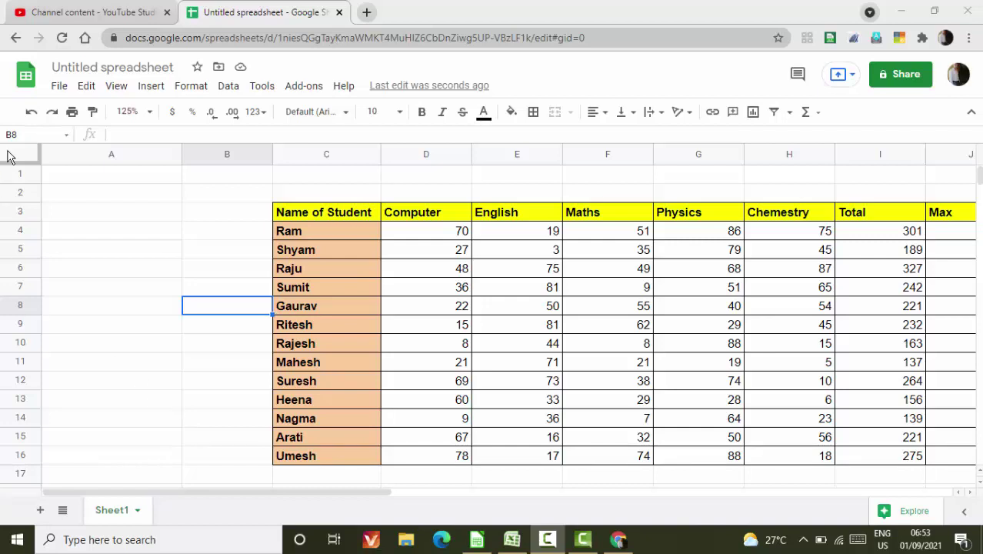
- Set the sheet zoom to 100% so the entire marks table, including Max and Min, is visible
{"action": "left_click", "coordinate": [148, 115]}
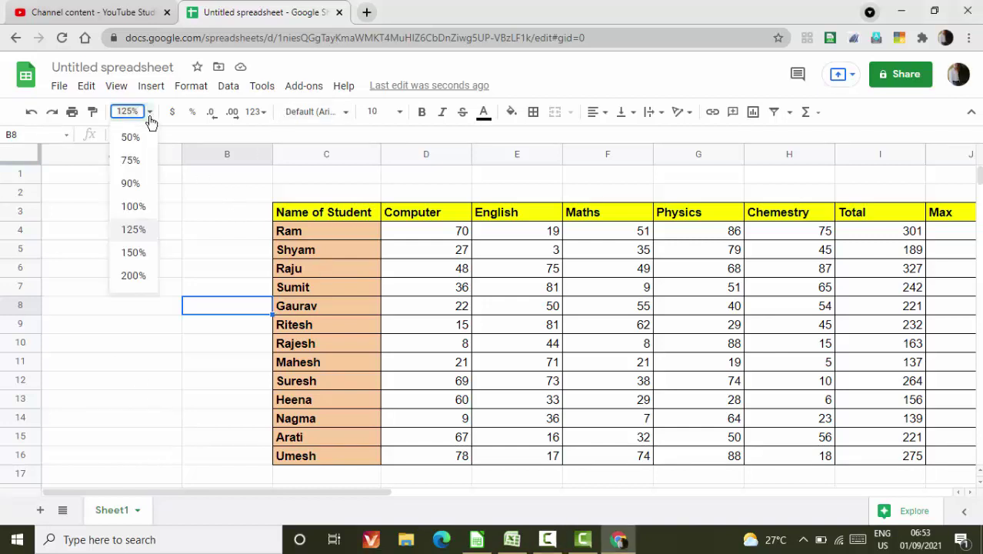
{"action": "left_click", "coordinate": [134, 184]}
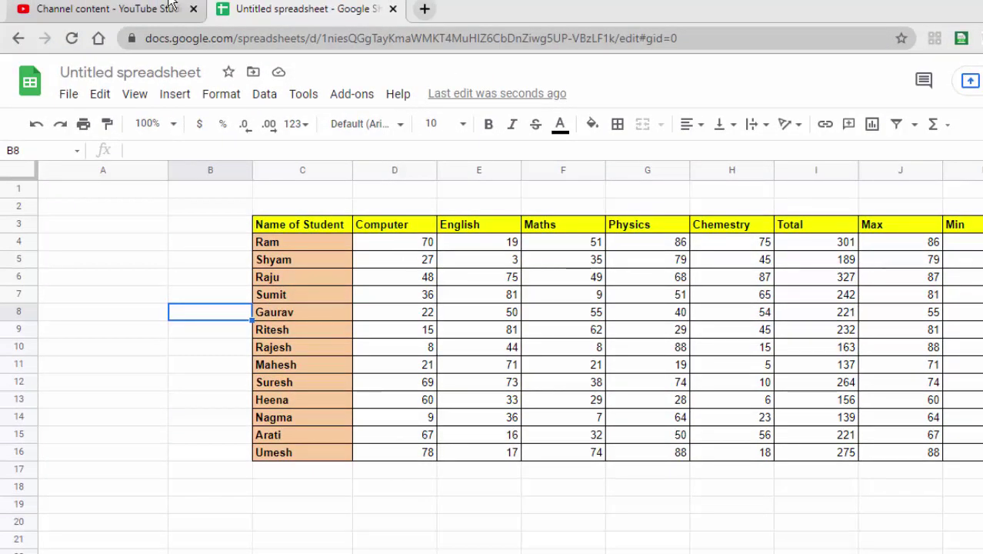
- In A7, start a MATCH formula using the Max header J3 as the lookup value
{"action": "left_click", "coordinate": [118, 297]}
{"action": "type", "text": "="}
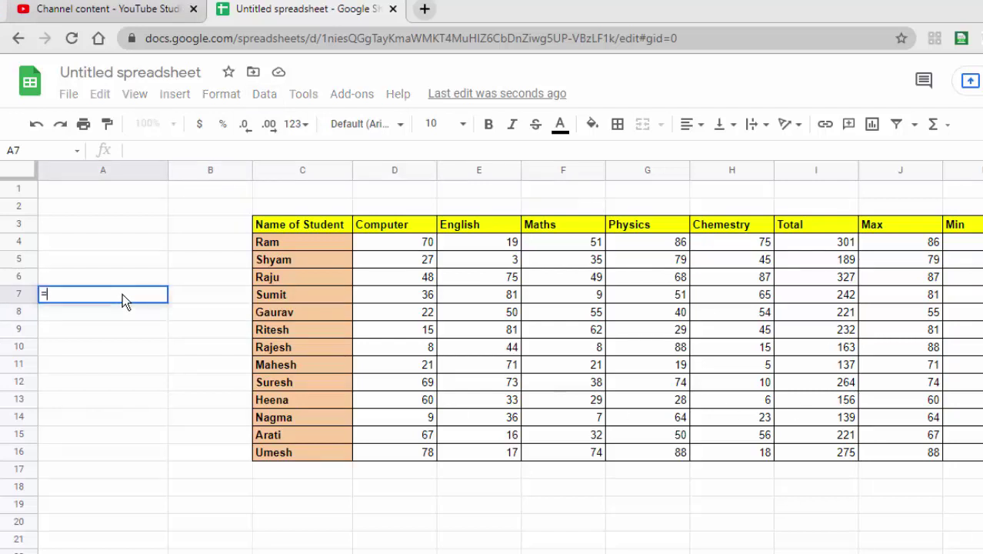
{"action": "type", "text": "mat"}
{"action": "key", "text": "Tab"}
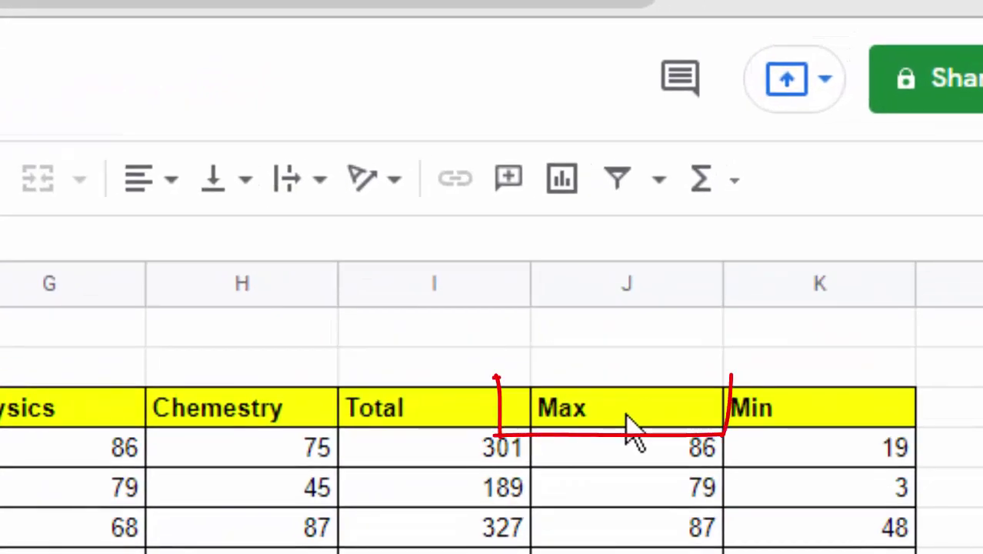
{"action": "left_click", "coordinate": [626, 417]}
{"action": "key", "text": "ctrl+c"}
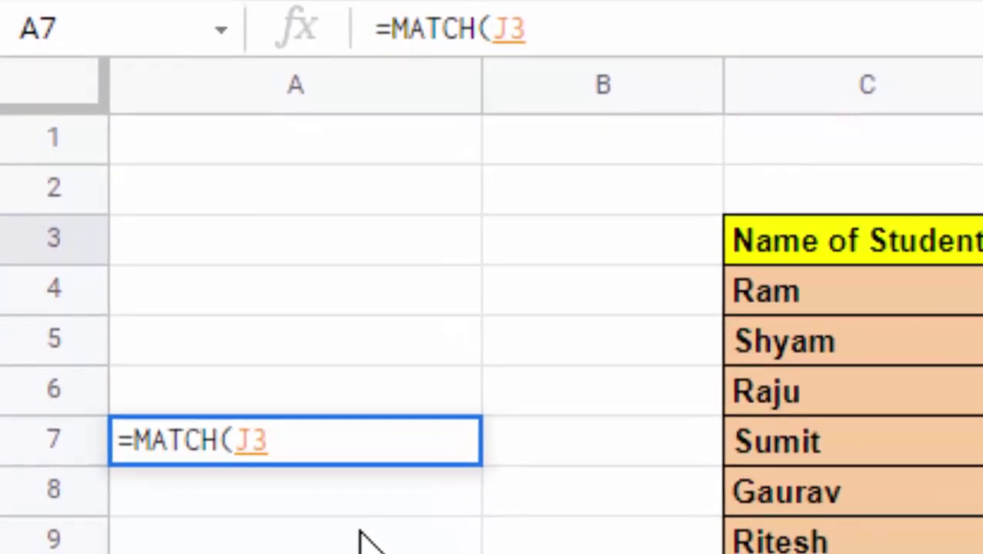
{"action": "type", "text": ","}
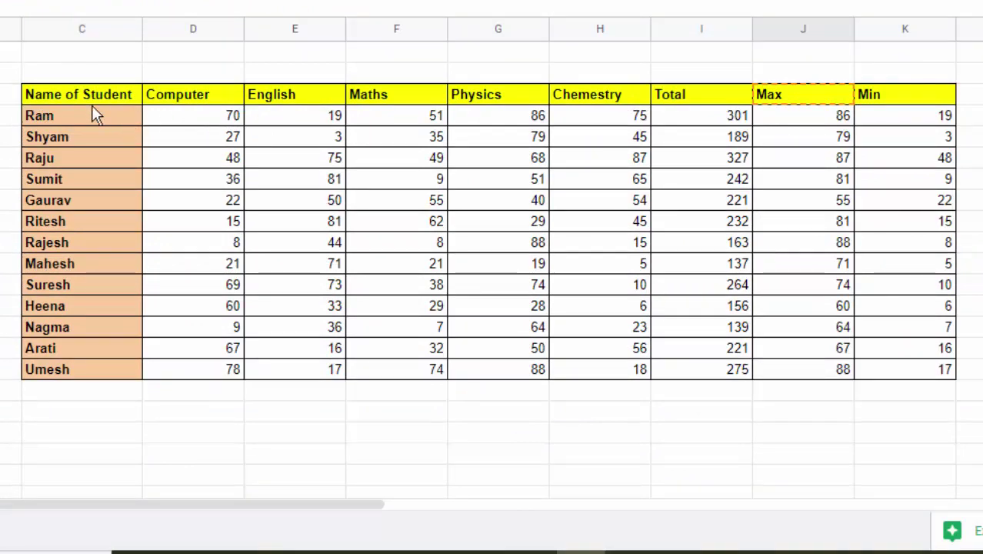
- Finish it with the absolute range $C$3:$K$3 and exact match 0, returning 8
{"action": "left_click_drag", "start_coordinate": [87, 96], "coordinate": [338, 90]}
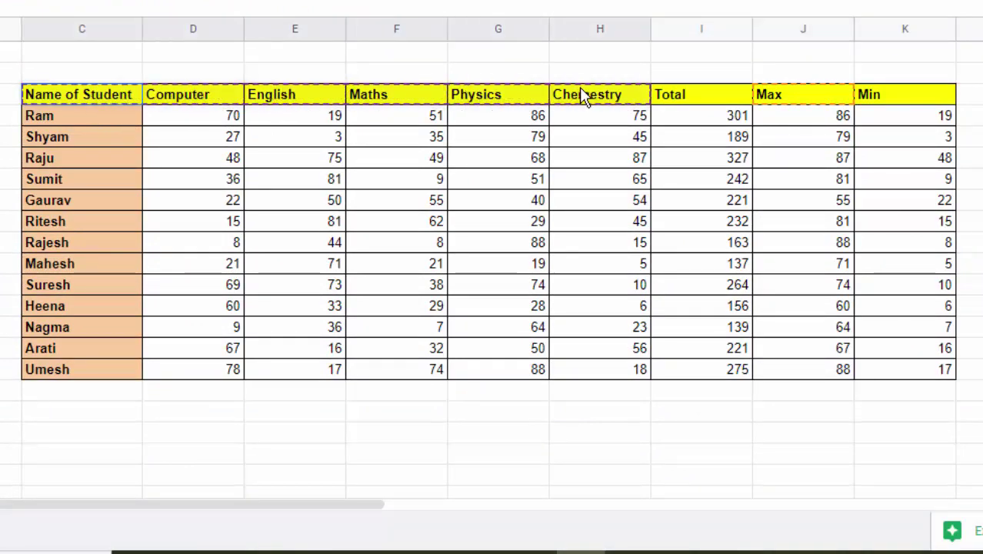
{"action": "left_click_drag", "start_coordinate": [341, 91], "coordinate": [787, 98]}
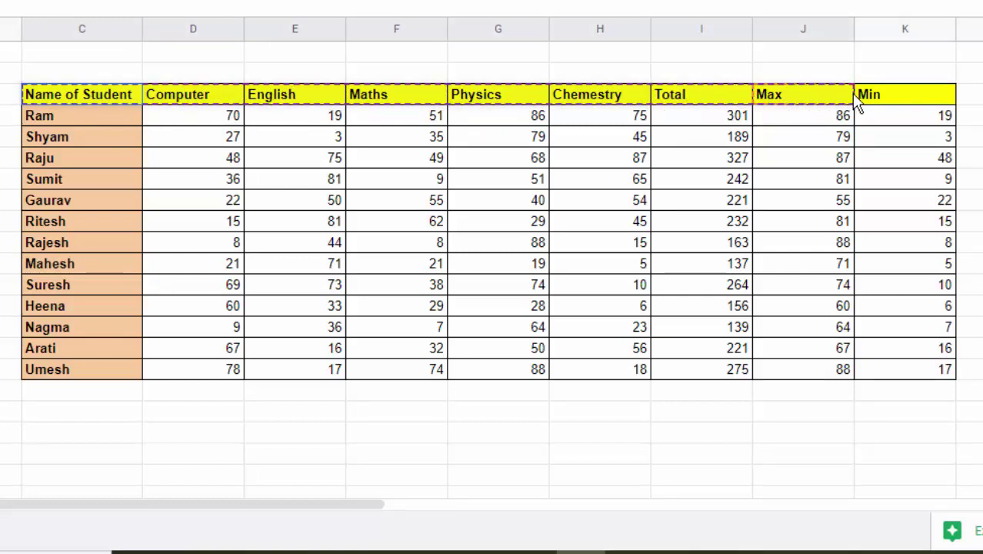
{"action": "left_click_drag", "start_coordinate": [856, 96], "coordinate": [877, 98]}
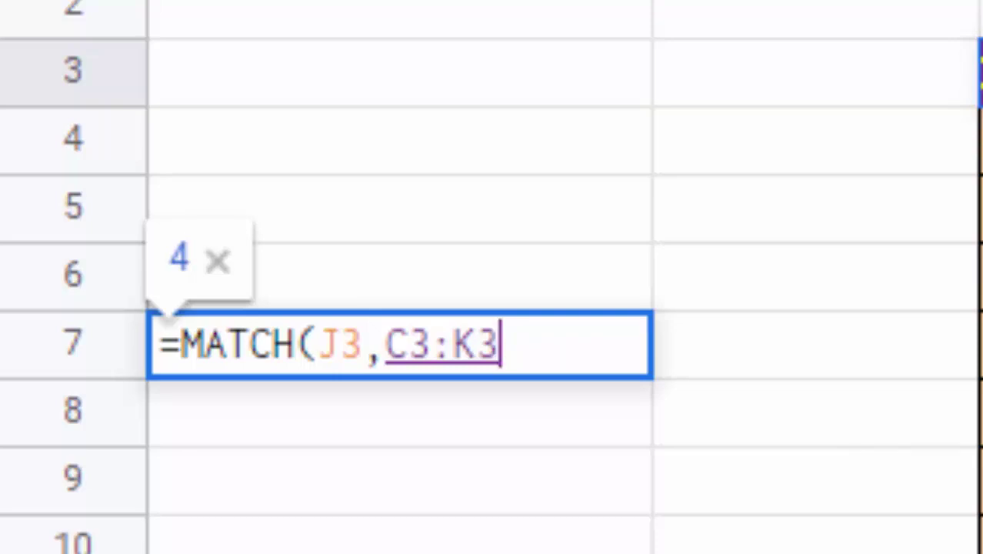
{"action": "key", "text": "F4"}
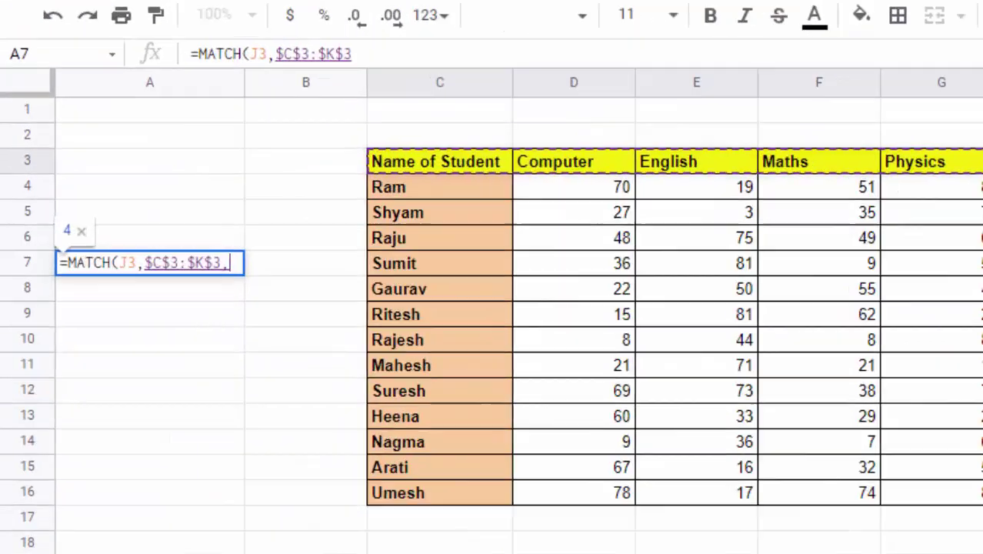
{"action": "type", "text": ","}
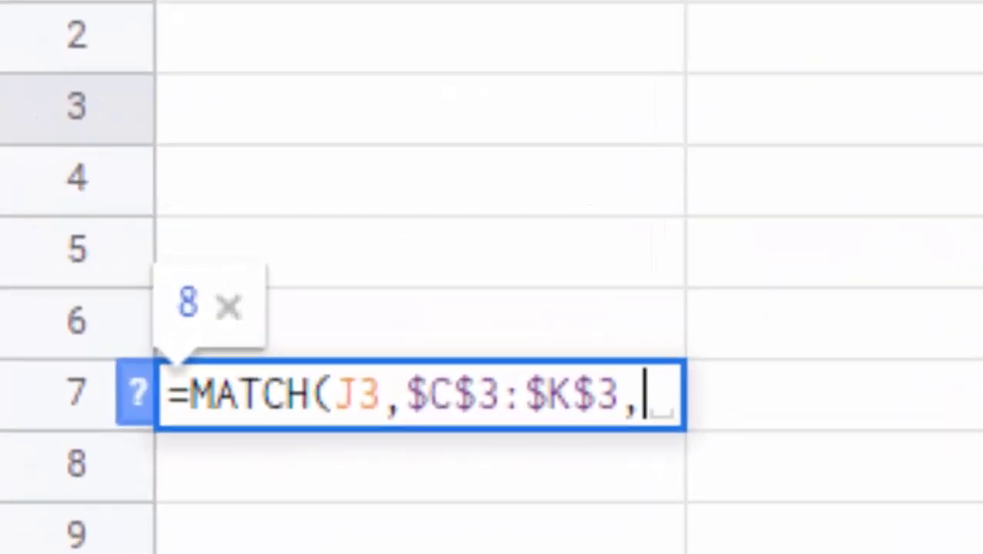
{"action": "type", "text": "0)"}
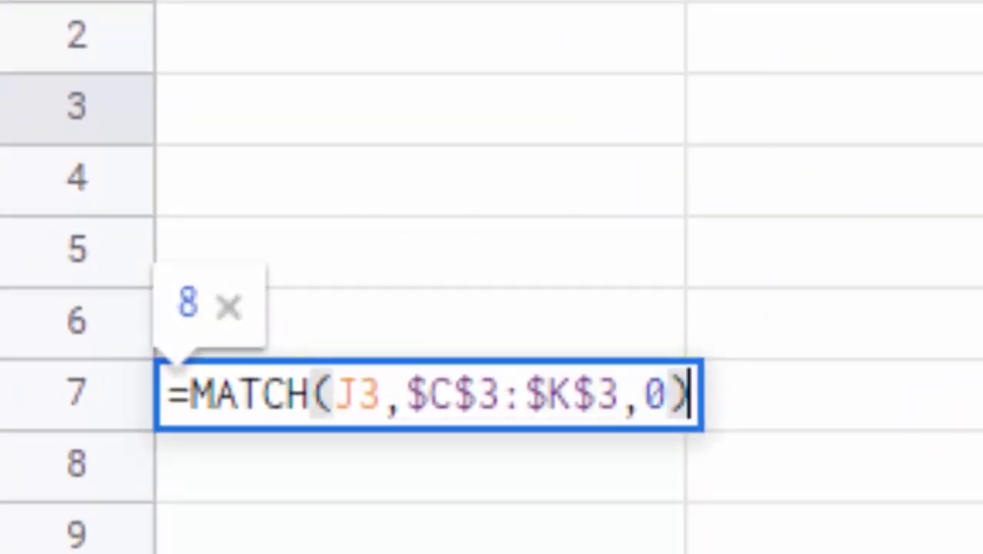
{"action": "key", "text": "Return"}
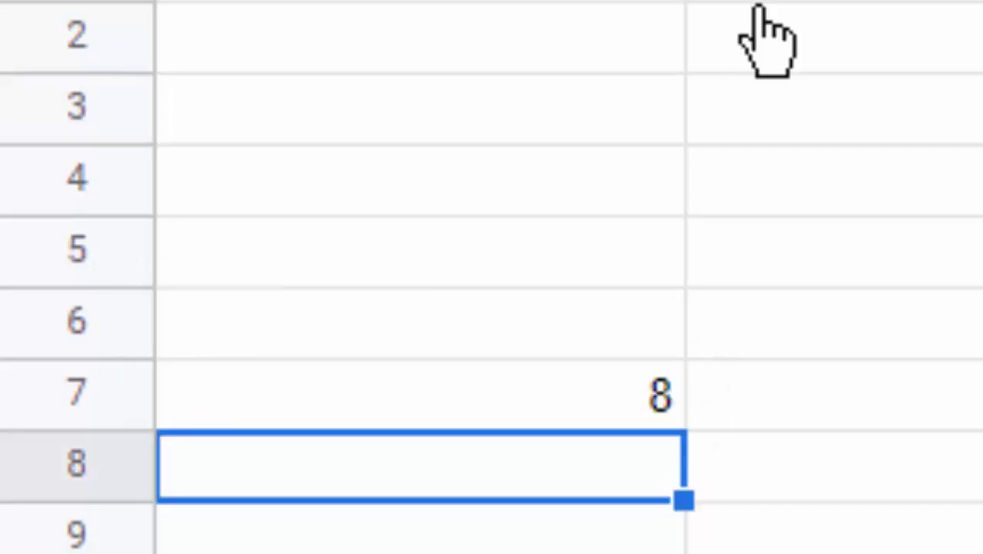
{"action": "left_click", "coordinate": [623, 406]}
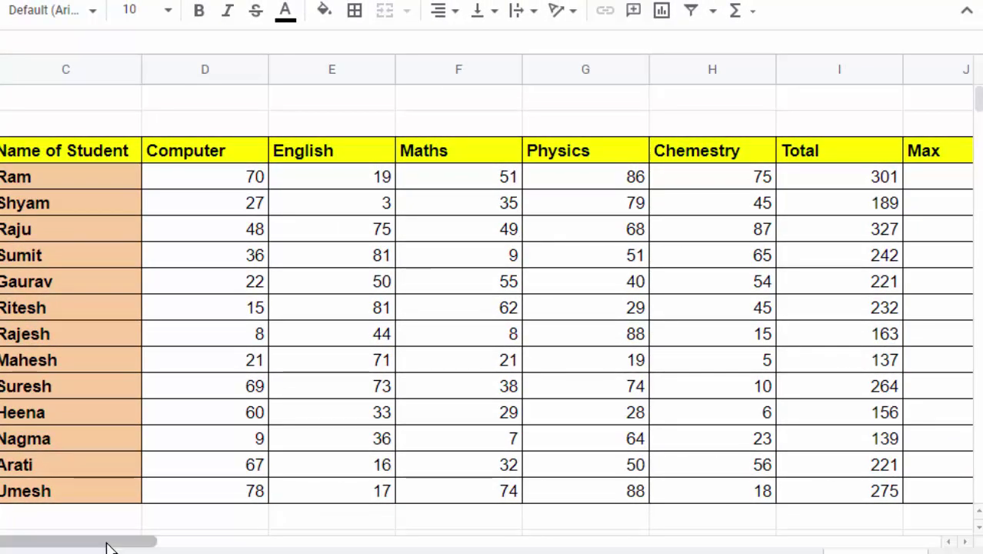
- Delete the MATCH formula that returned 8 from cell A7
{"action": "left_click_drag", "start_coordinate": [107, 546], "coordinate": [186, 551]}
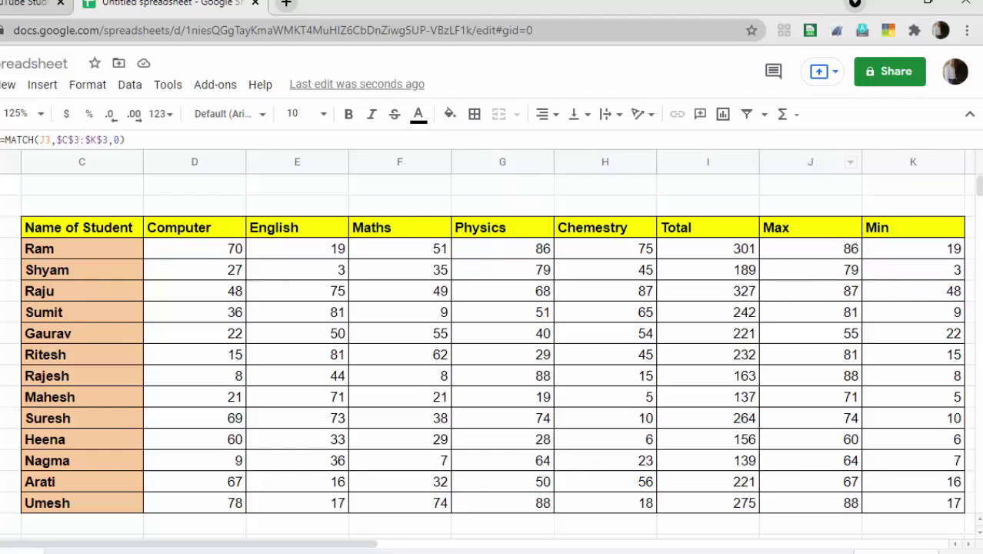
{"action": "left_click_drag", "start_coordinate": [337, 546], "coordinate": [269, 546]}
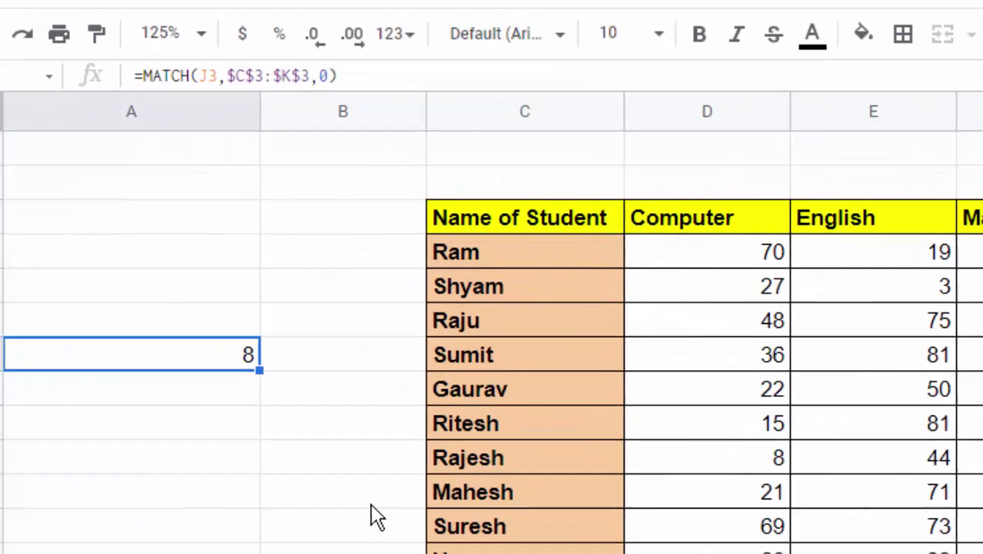
{"action": "key", "text": "Delete"}
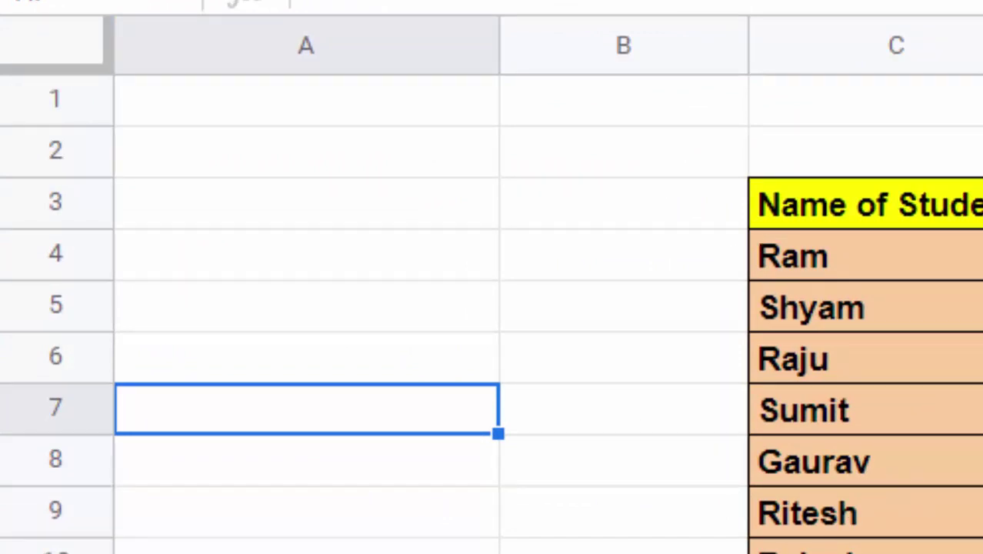
- Copy the student name Mahesh into cell A8
{"action": "left_click", "coordinate": [865, 551]}
{"action": "right_click", "coordinate": [800, 551]}
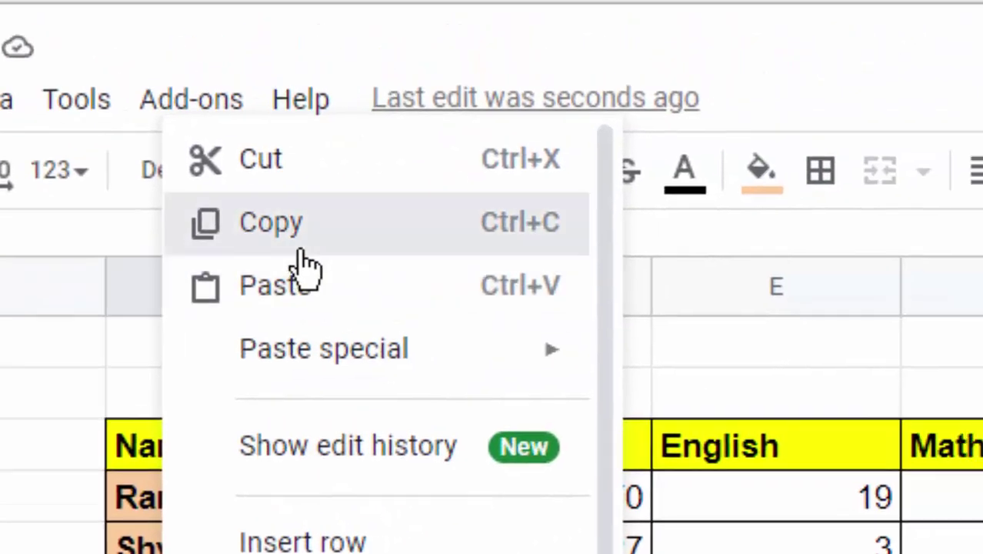
{"action": "left_click", "coordinate": [302, 252]}
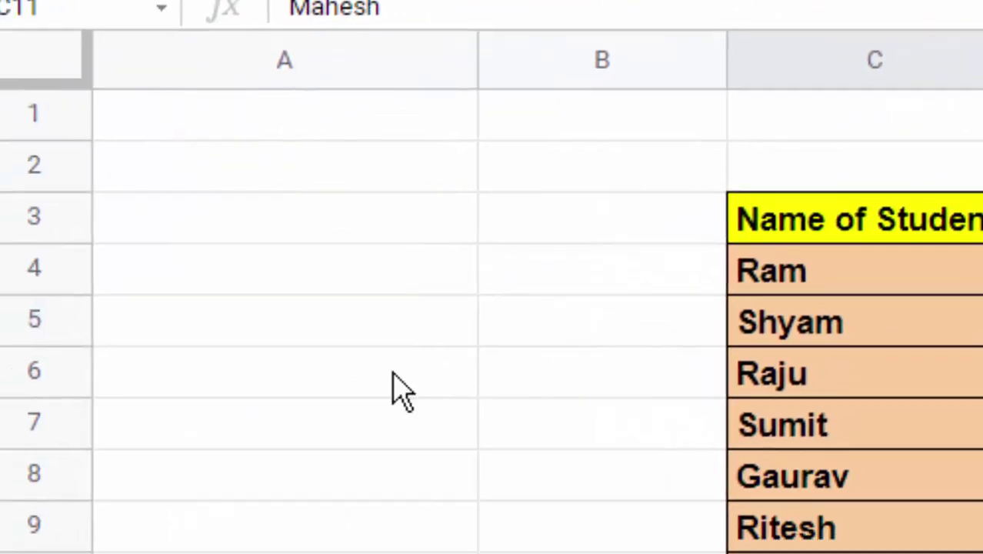
{"action": "left_click", "coordinate": [262, 486]}
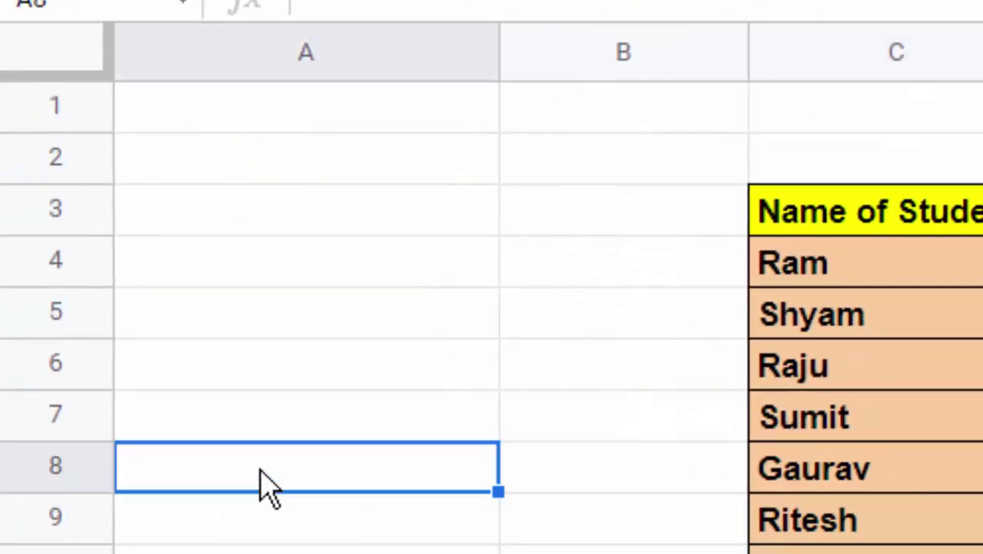
{"action": "key", "text": "ctrl+v"}
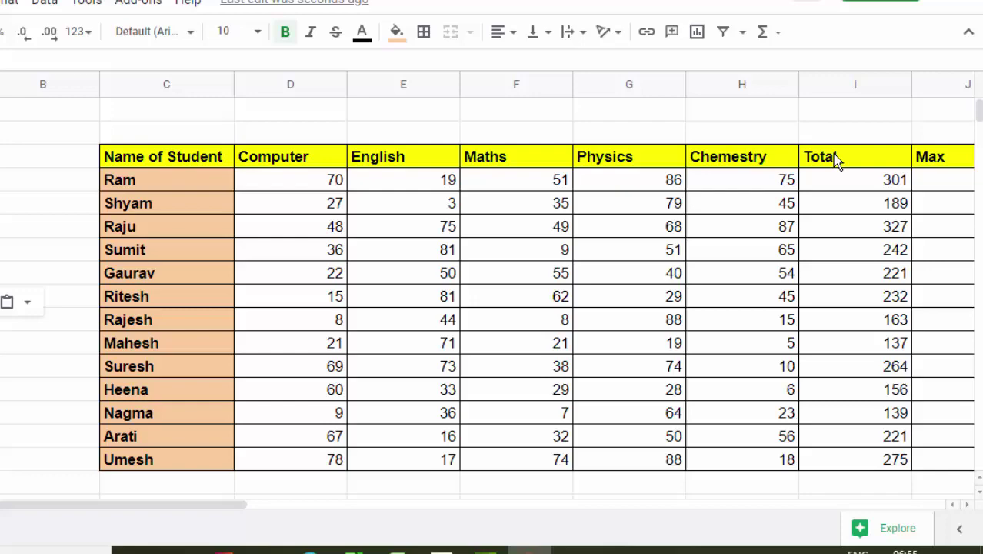
- Copy the yellow Total header from I3 into cell A3
{"action": "left_click", "coordinate": [838, 160]}
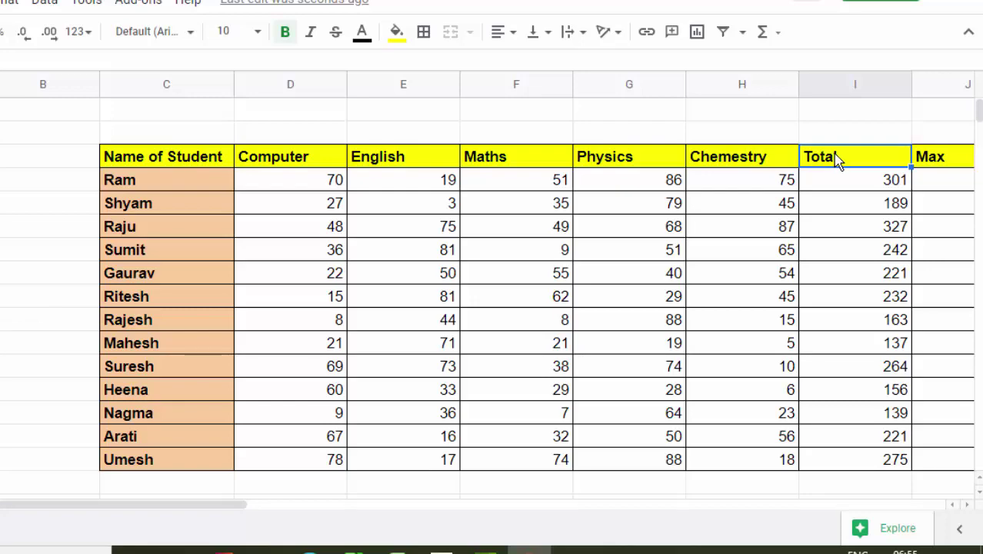
{"action": "right_click", "coordinate": [838, 160]}
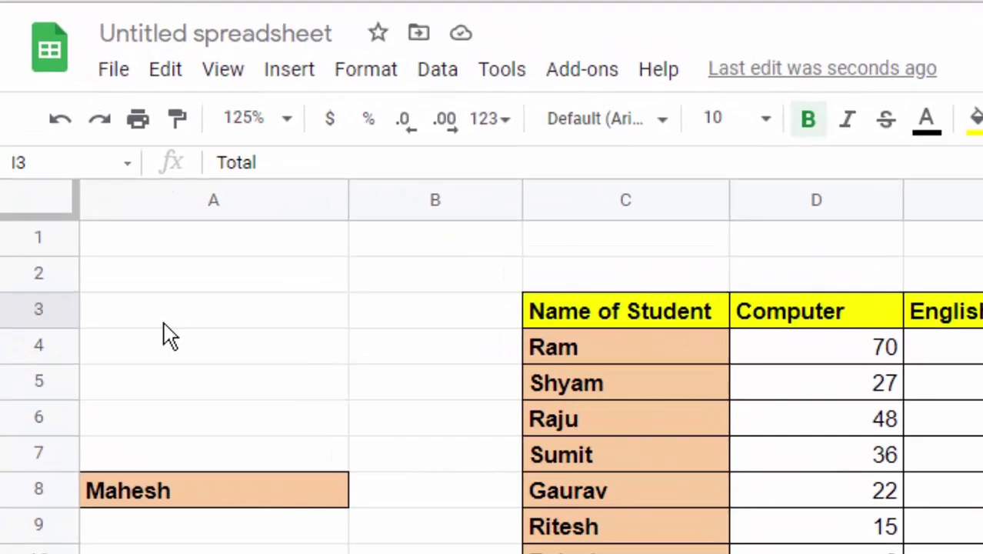
{"action": "left_click", "coordinate": [185, 316]}
{"action": "key", "text": "ctrl+v"}
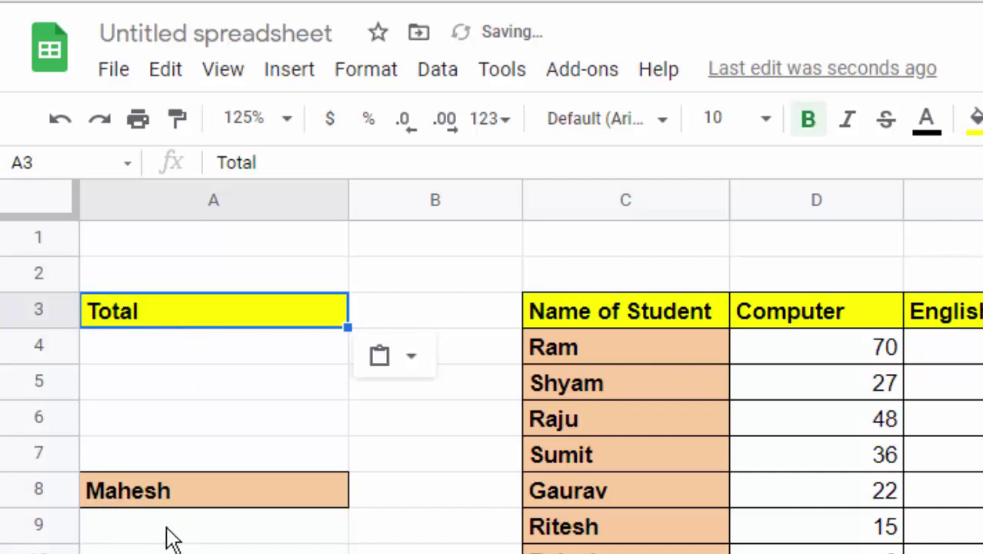
{"action": "left_click", "coordinate": [215, 542]}
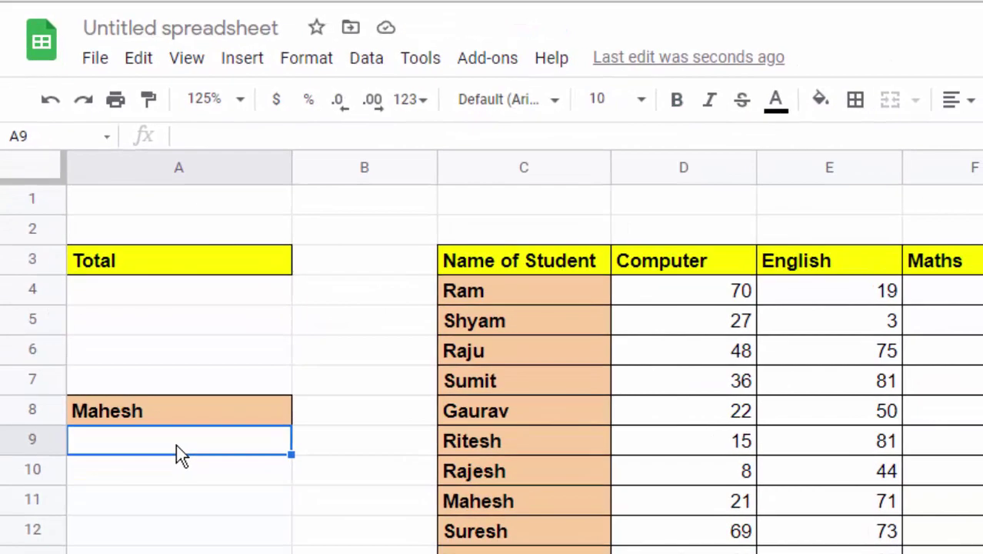
- Enter =MATCH(A8,$C$3:$C$16,0) in A9 to return 9 for Mahesh
{"action": "type", "text": "="}
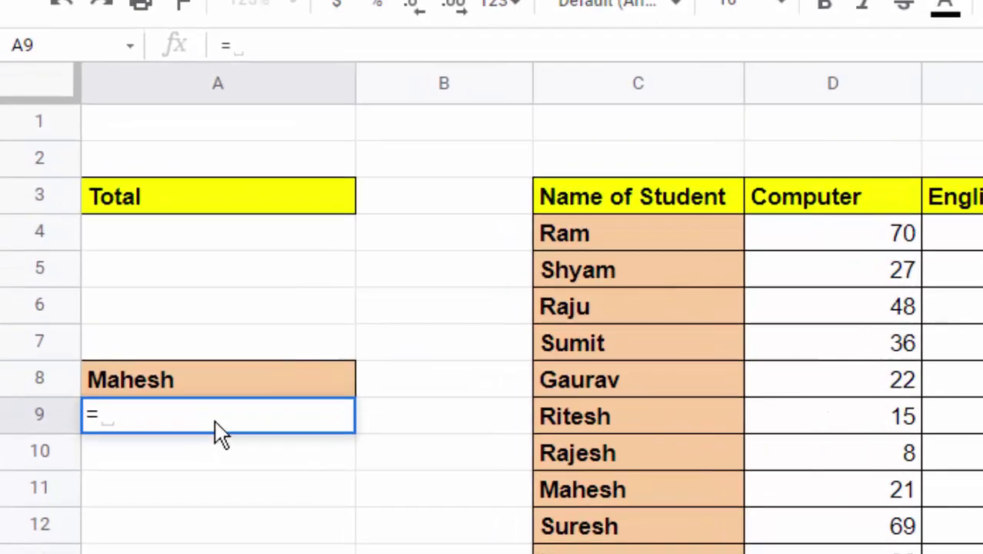
{"action": "type", "text": "matc"}
{"action": "key", "text": "Tab"}
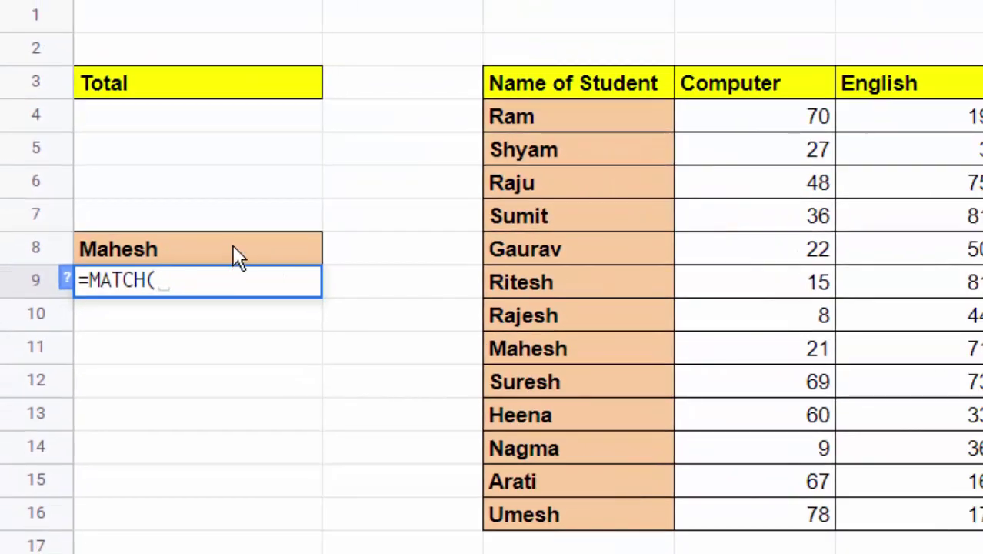
{"action": "left_click", "coordinate": [237, 245]}
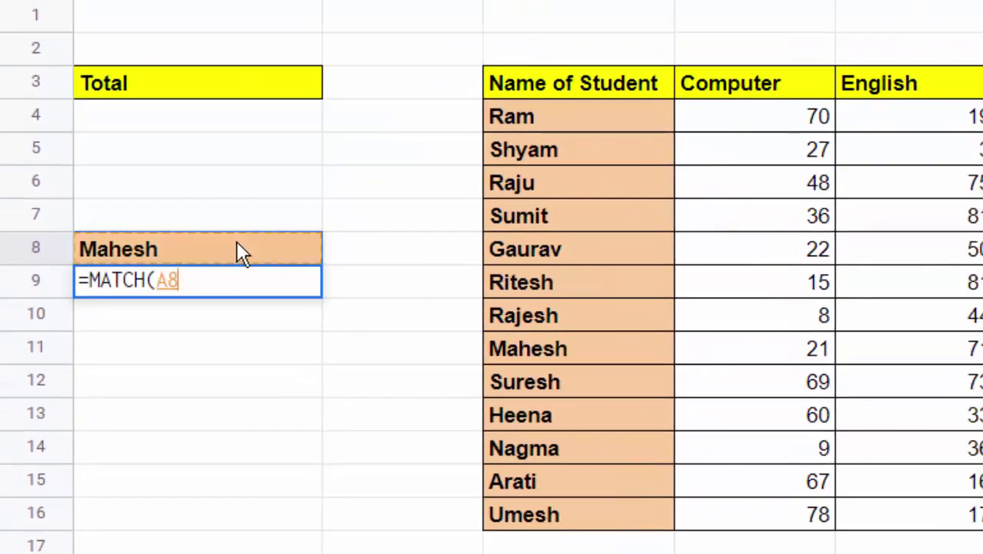
{"action": "type", "text": ","}
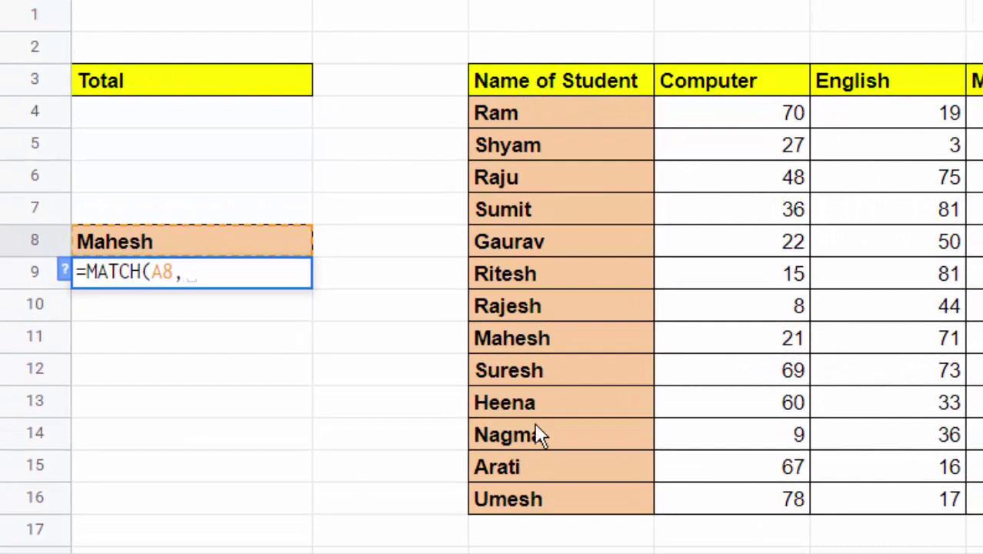
{"action": "left_click", "coordinate": [536, 81]}
{"action": "left_click_drag", "start_coordinate": [535, 287], "coordinate": [555, 503]}
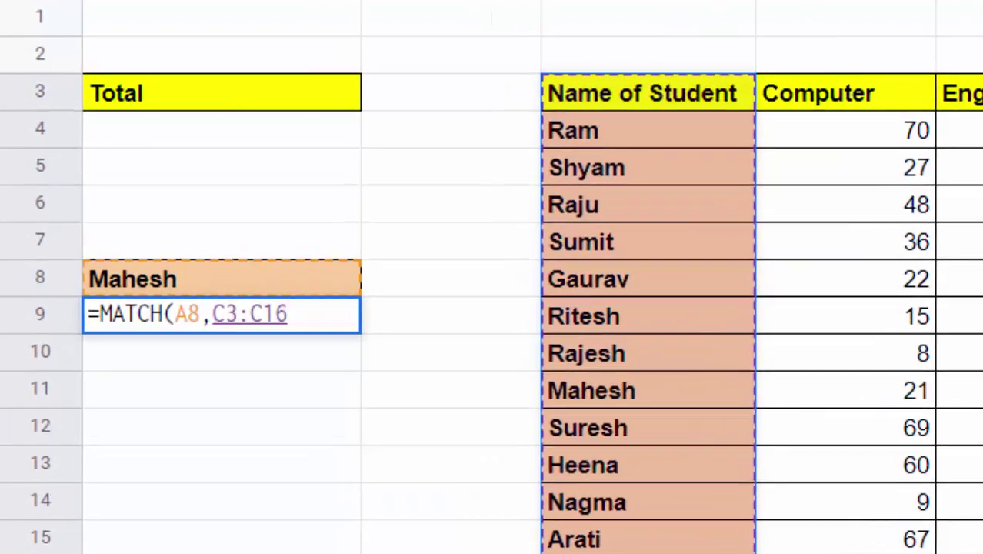
{"action": "key", "text": "F4"}
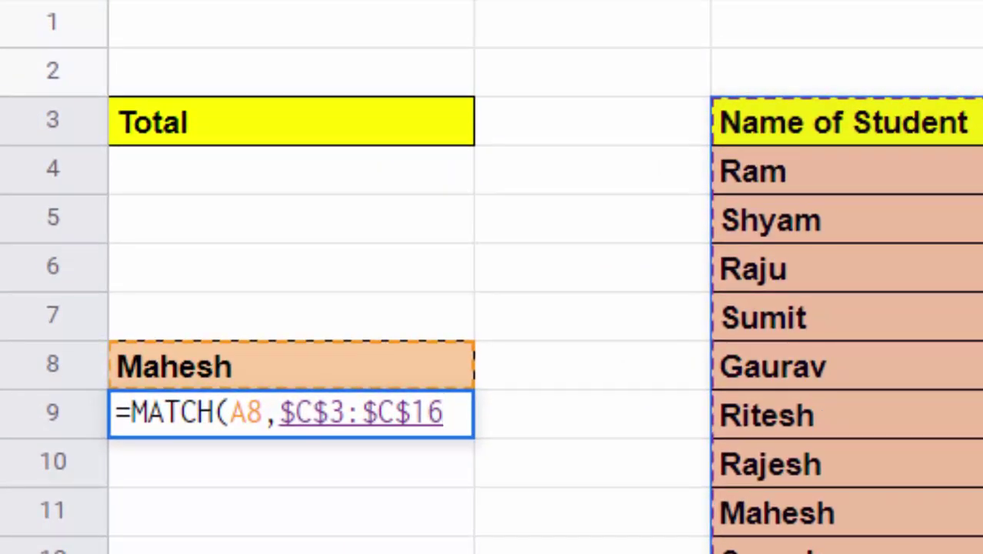
{"action": "type", "text": ","}
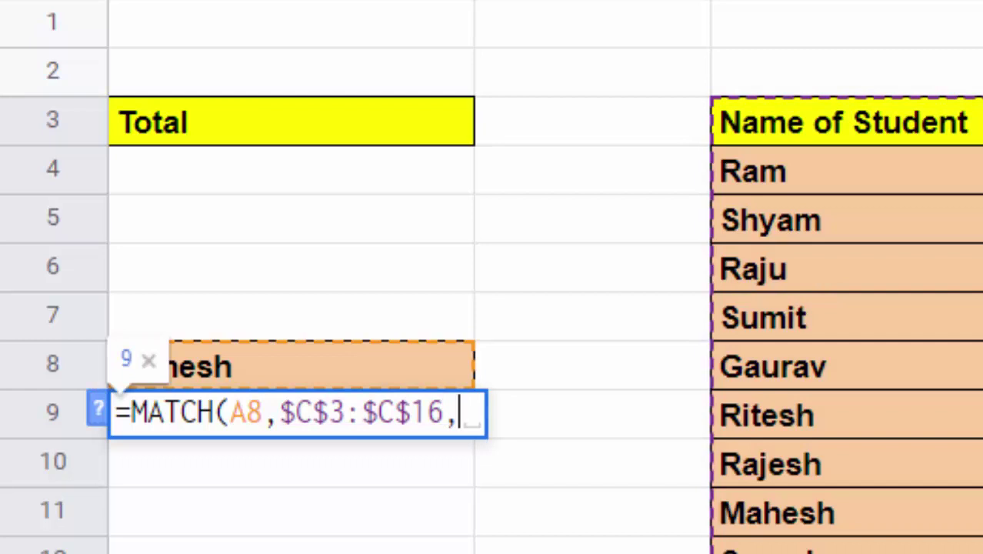
{"action": "type", "text": "0)"}
{"action": "key", "text": "Return"}
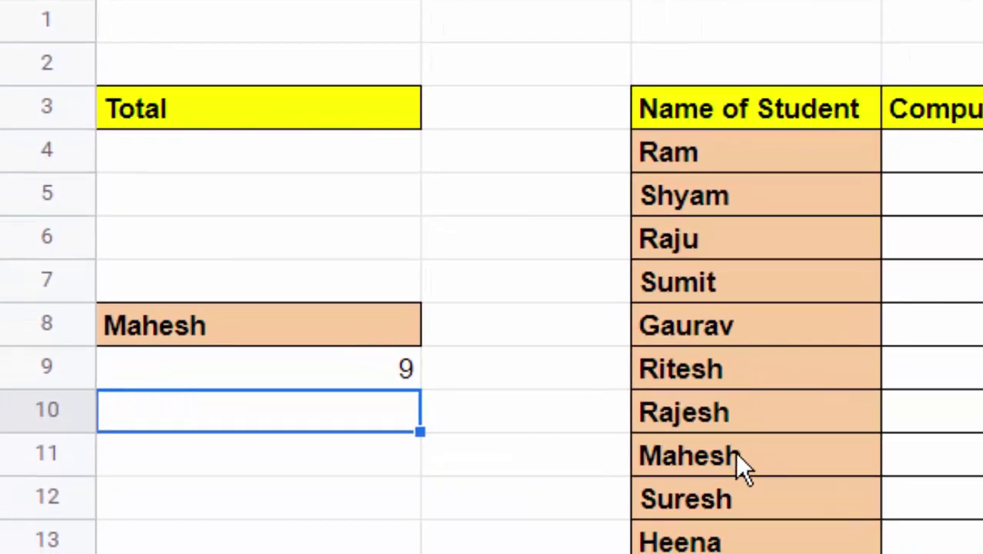
- Enter =MATCH(A3,$C$3:$K$3,0) in A4 so it returns 7 for the Total header
{"action": "left_click", "coordinate": [276, 164]}
{"action": "type", "text": "="}
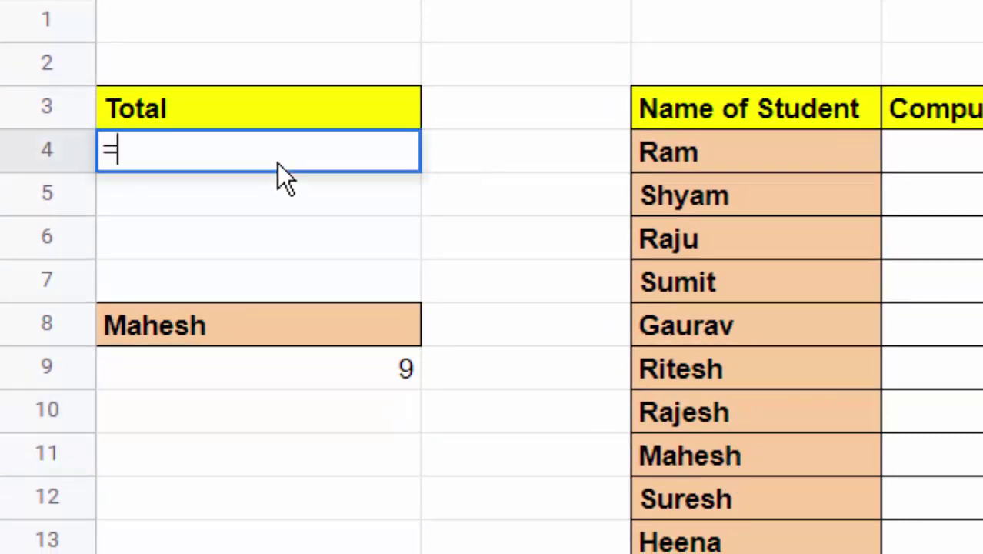
{"action": "type", "text": "mat"}
{"action": "key", "text": "Tab"}
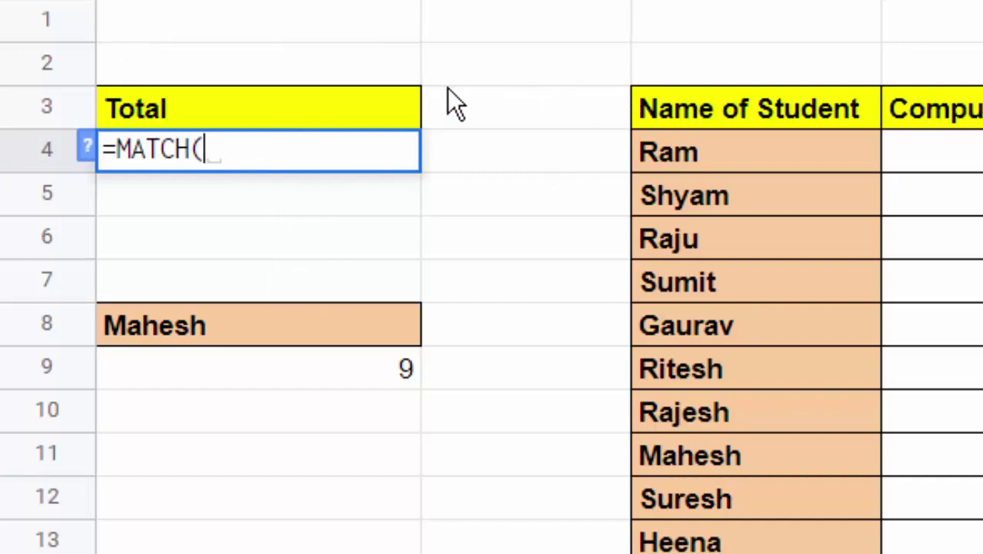
{"action": "left_click", "coordinate": [330, 112]}
{"action": "type", "text": ","}
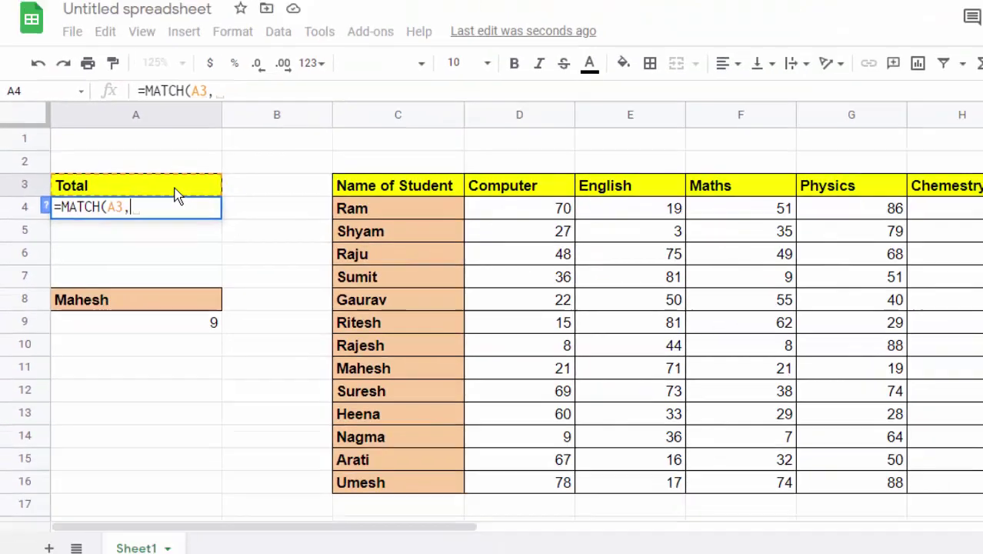
{"action": "left_click_drag", "start_coordinate": [319, 203], "coordinate": [962, 202]}
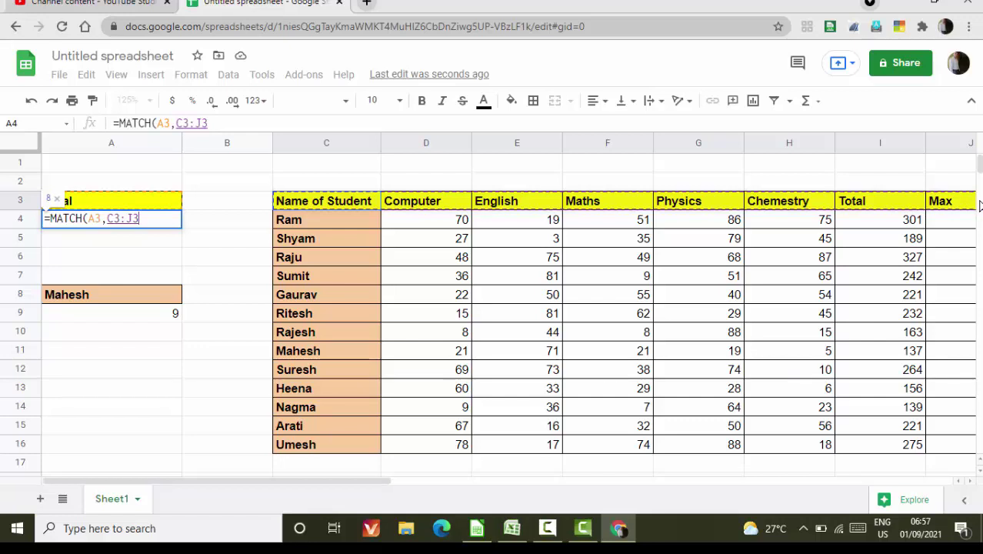
{"action": "left_click_drag", "start_coordinate": [961, 202], "coordinate": [832, 202]}
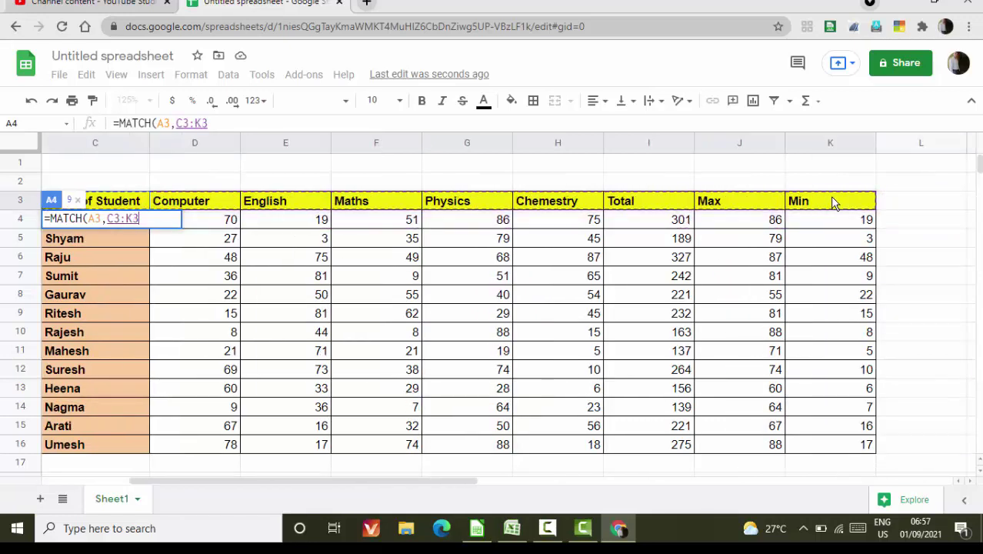
{"action": "key", "text": "F4"}
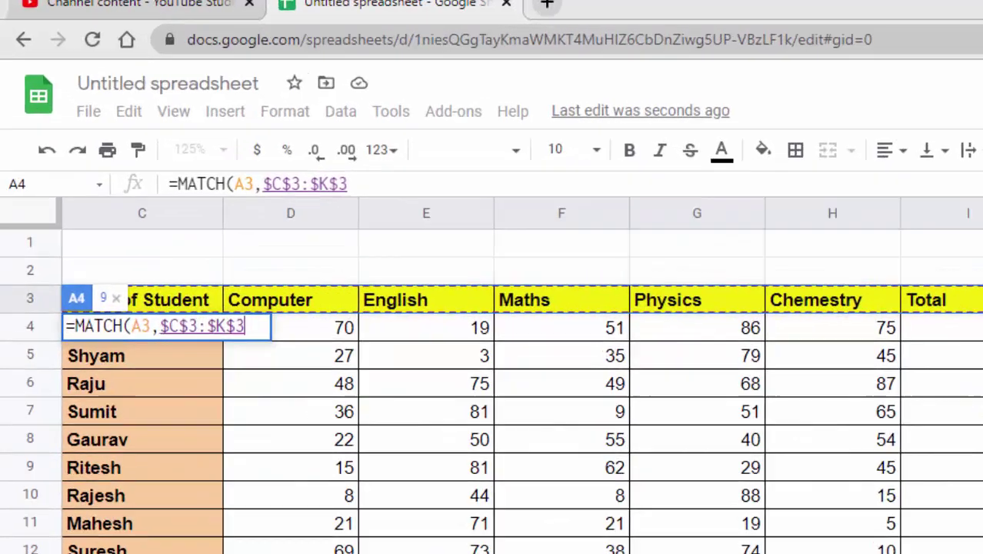
{"action": "type", "text": ",0"}
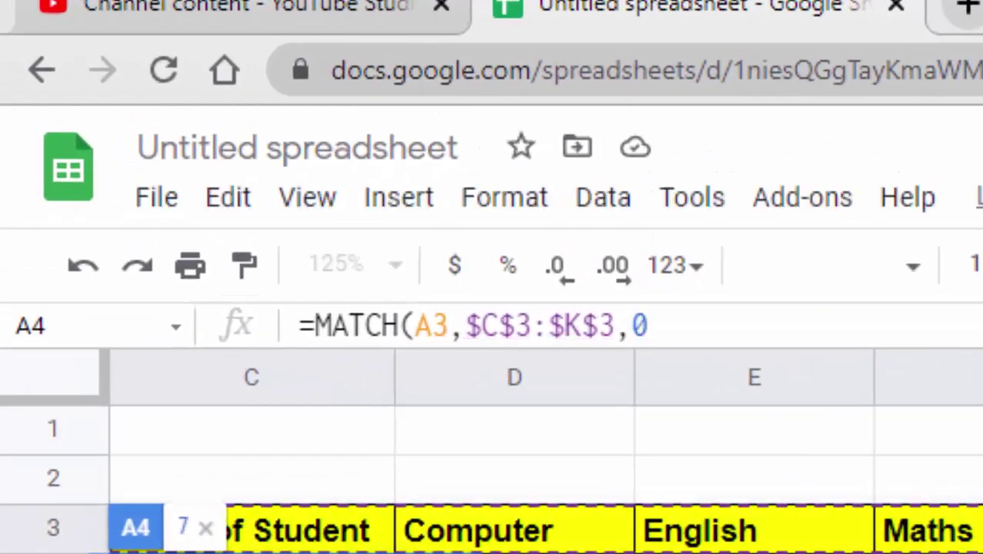
{"action": "type", "text": ")"}
{"action": "key", "text": "Return"}
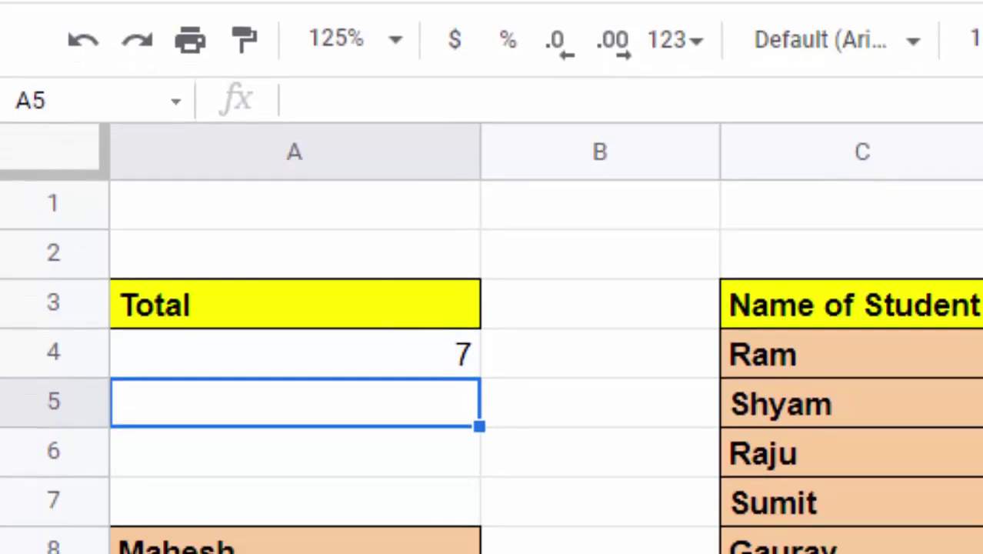
{"action": "left_click", "coordinate": [350, 353]}
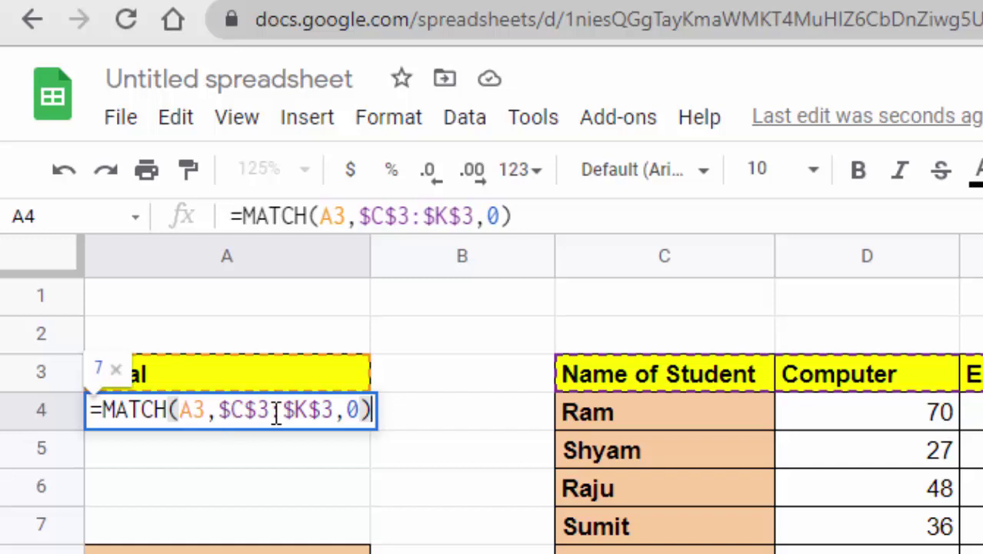
{"action": "key", "text": "Return"}
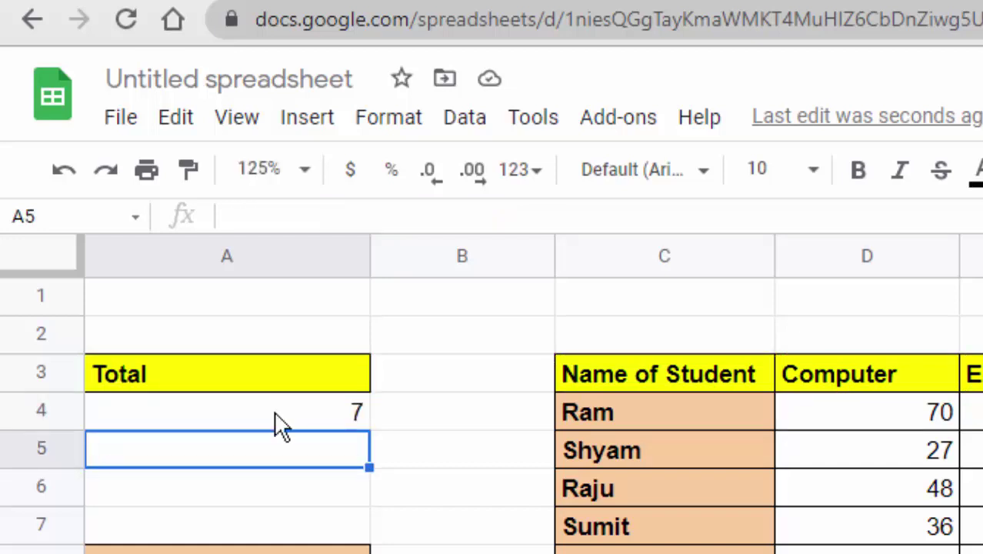